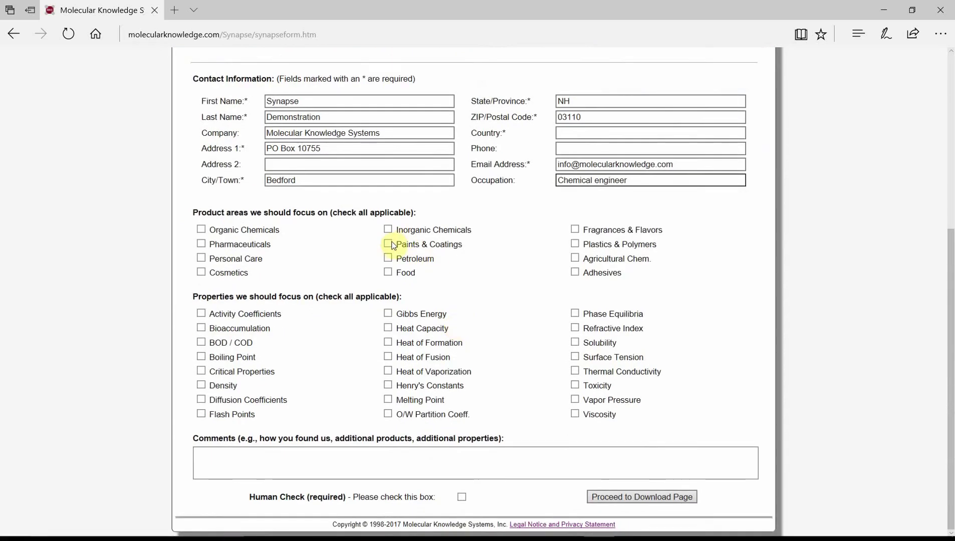
Mark Paints & Coatings, Heat of Vaporization and Heat of Fusion as interests, complete the human check, and submit the form
click(389, 245)
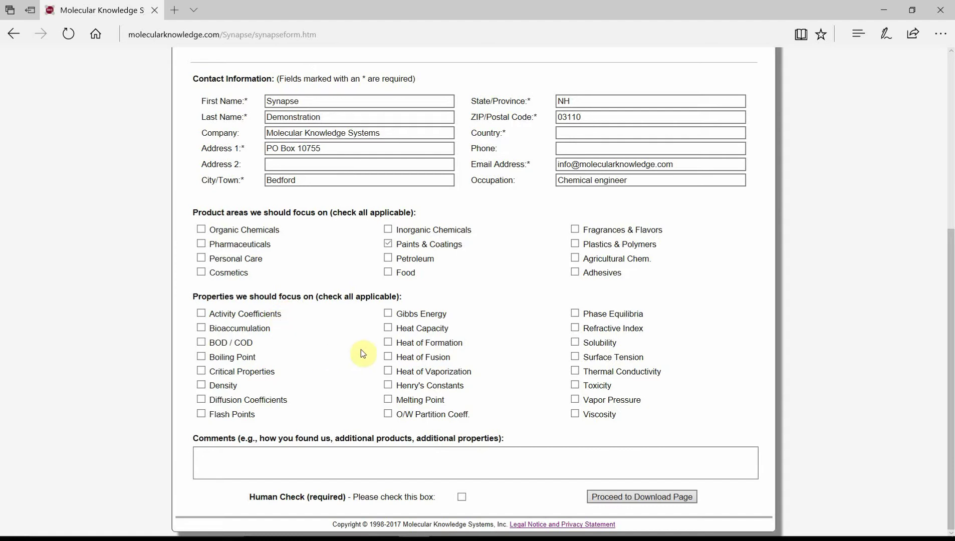
click(387, 370)
click(388, 357)
click(461, 498)
click(659, 499)
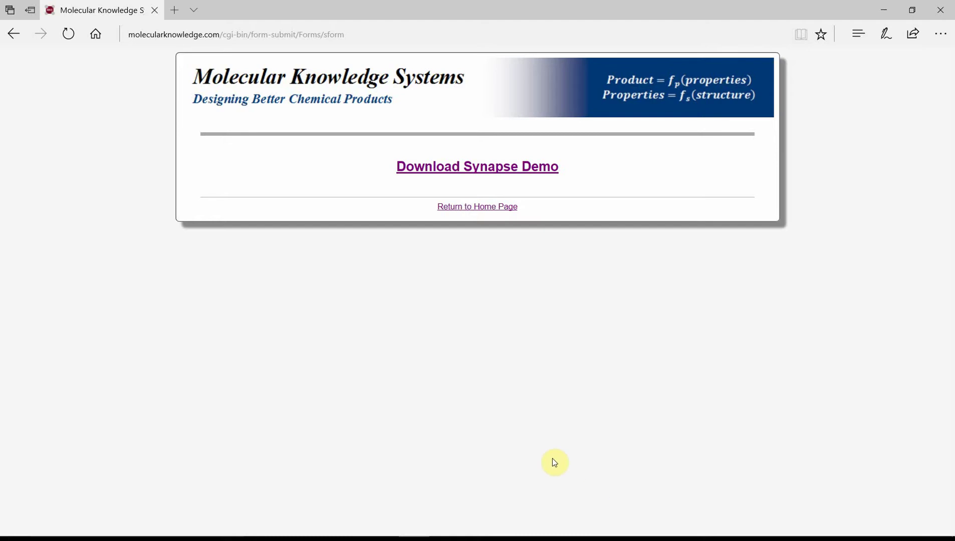
Download the Synapse demo and run Synapse_Reader_Bootstrapper.exe
click(476, 172)
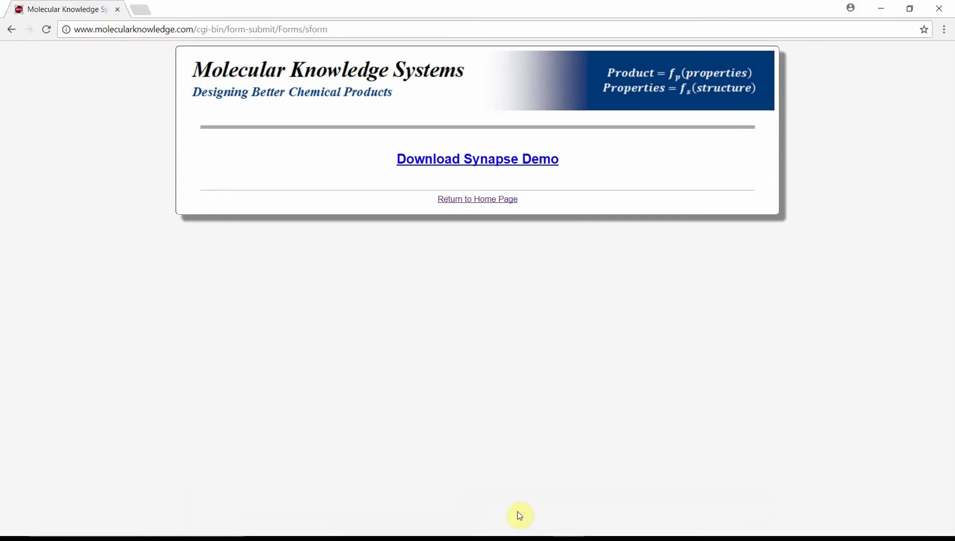
click(492, 160)
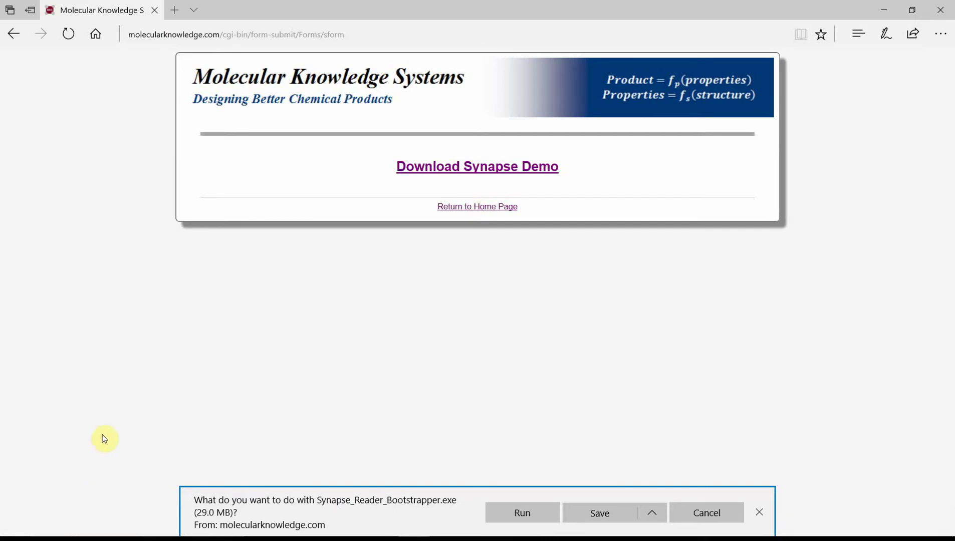
click(498, 511)
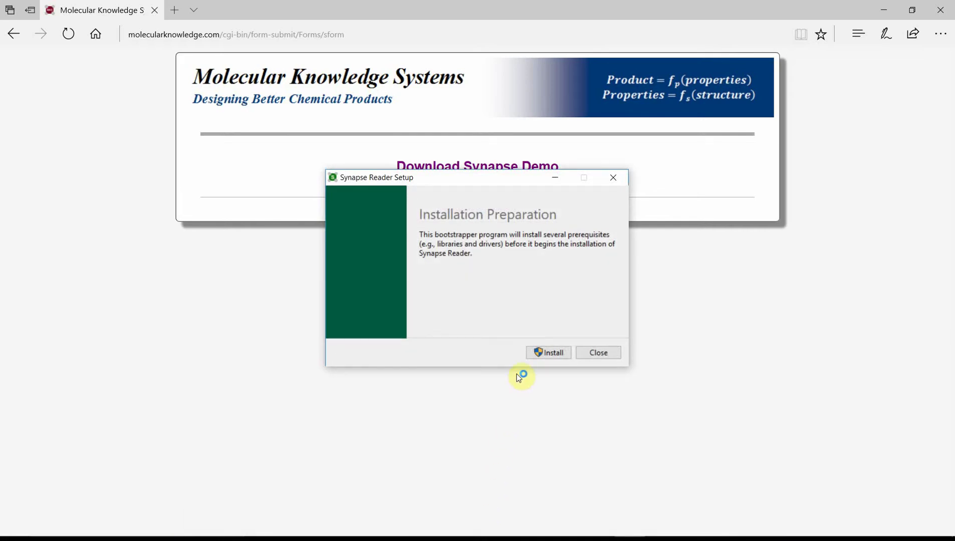
Start the Synapse Reader installation, allow it to make changes to the device, and continue past the setup welcome page
click(546, 353)
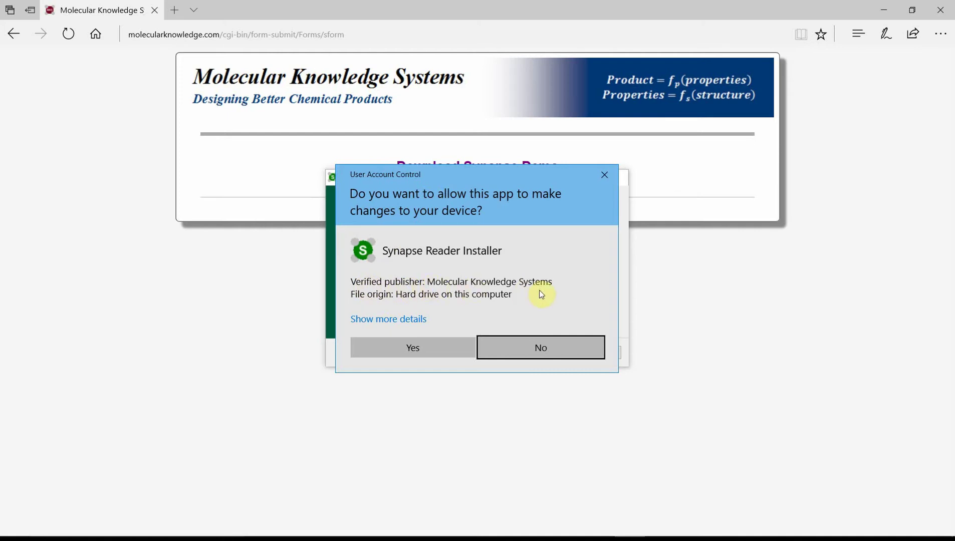
click(423, 347)
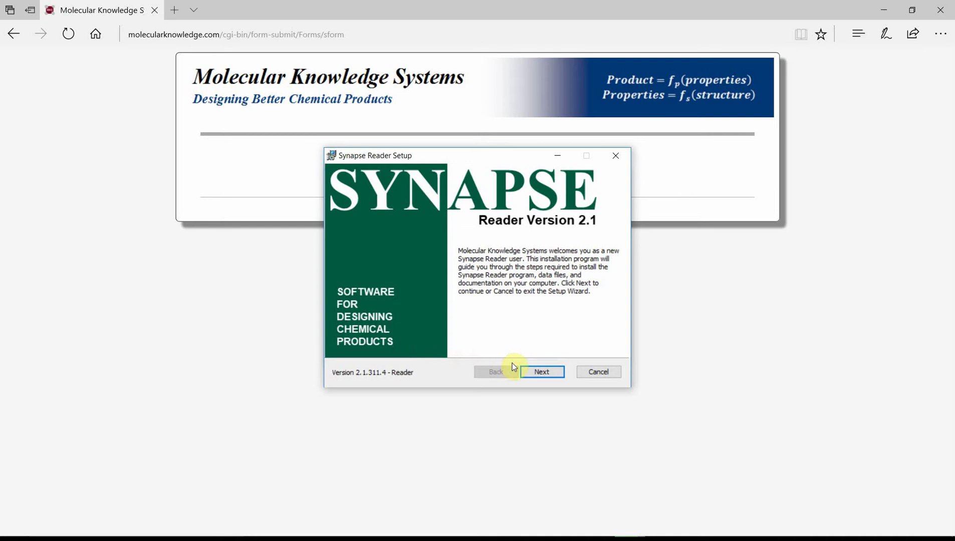
click(539, 372)
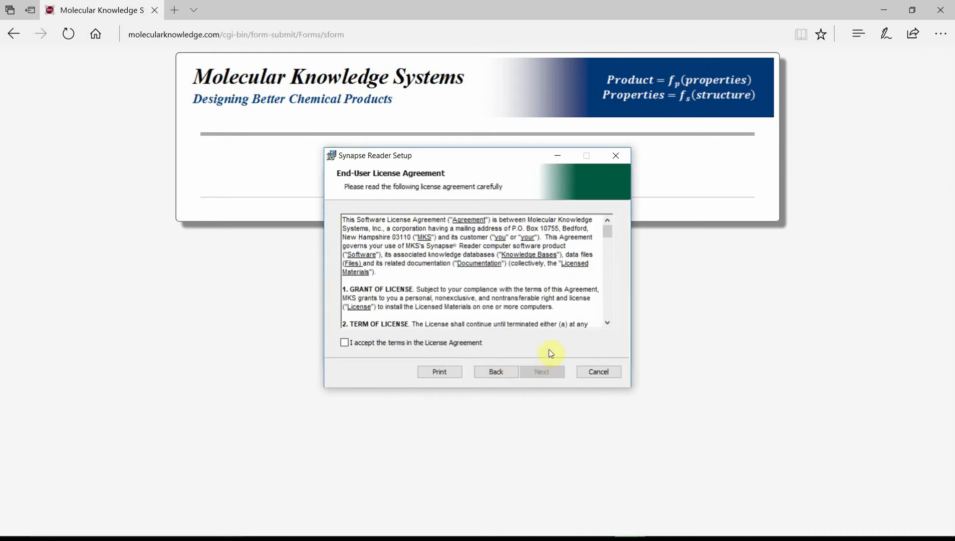
Read through the end-user license agreement, accept its terms, and continue the setup
click(609, 314)
click(609, 314)
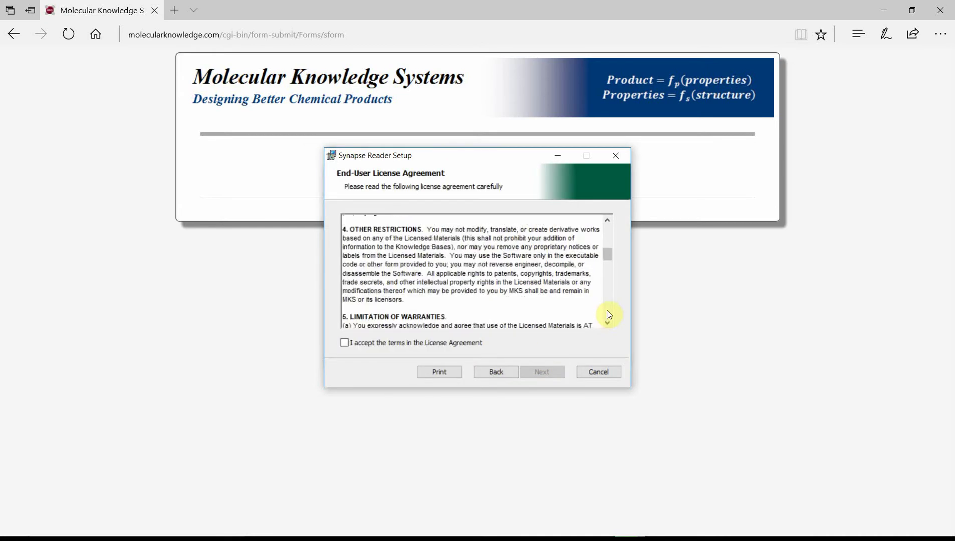
click(608, 314)
click(609, 314)
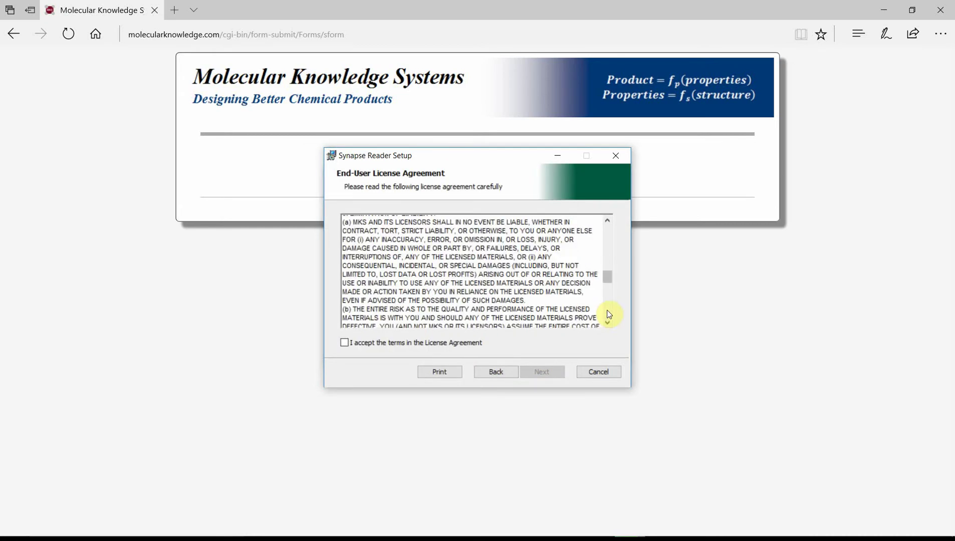
click(609, 314)
click(609, 314)
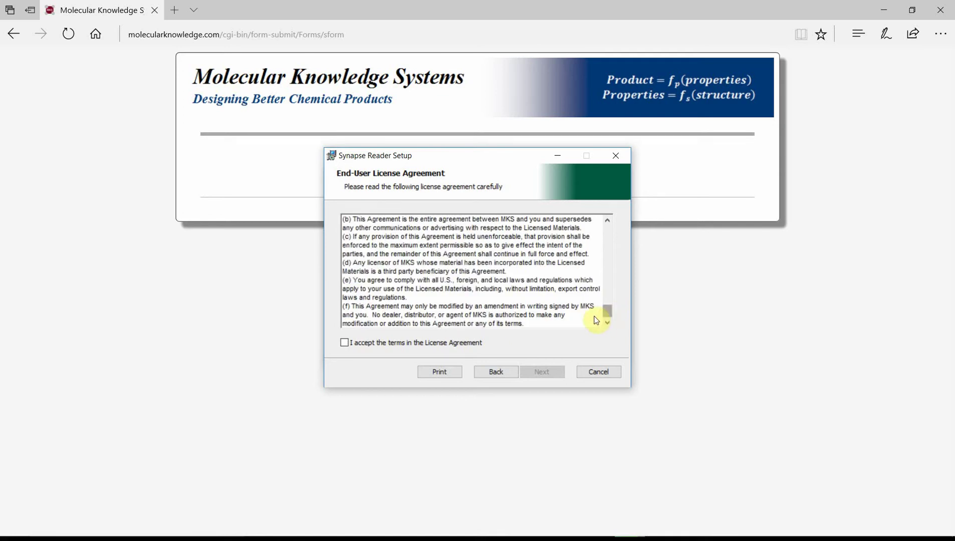
click(344, 344)
click(546, 370)
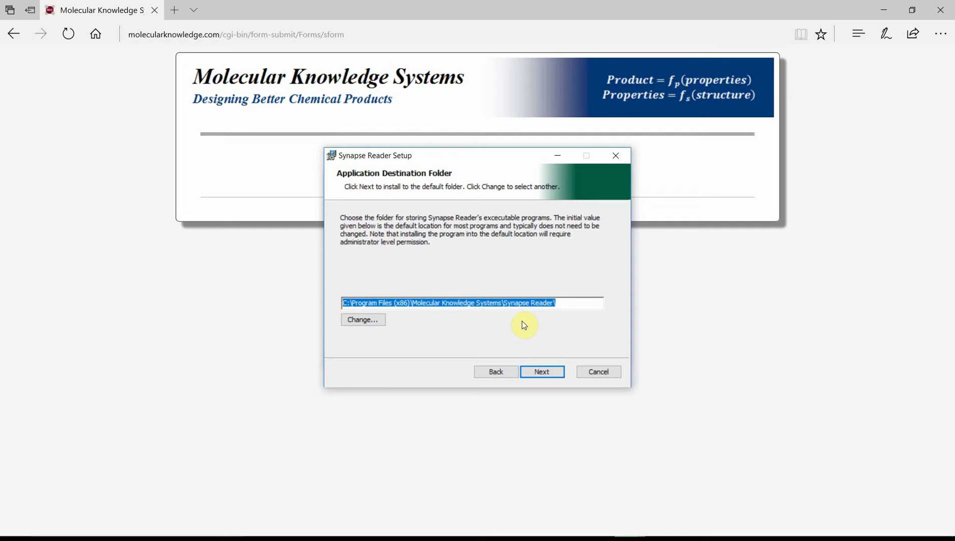
Keep the default application and data files folders and install Synapse Reader
click(541, 372)
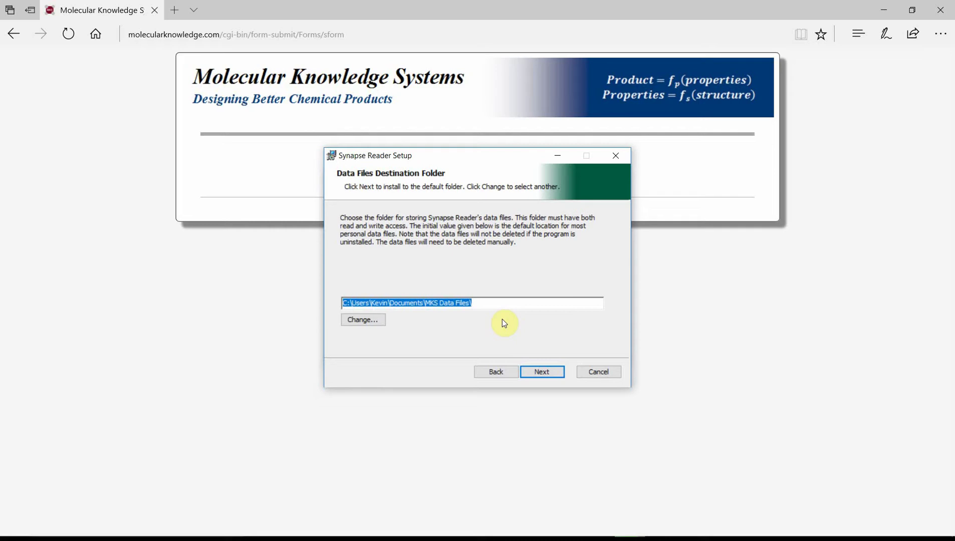
click(541, 370)
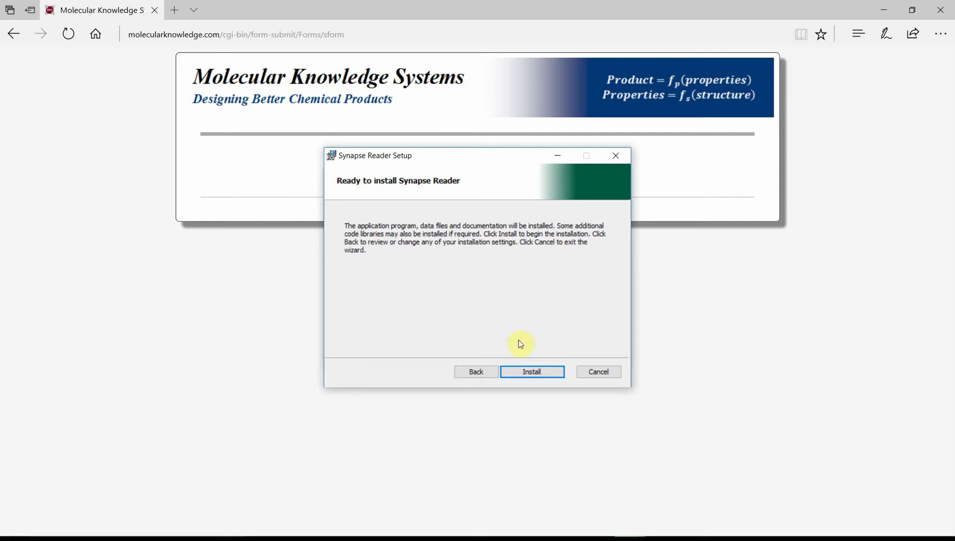
click(532, 372)
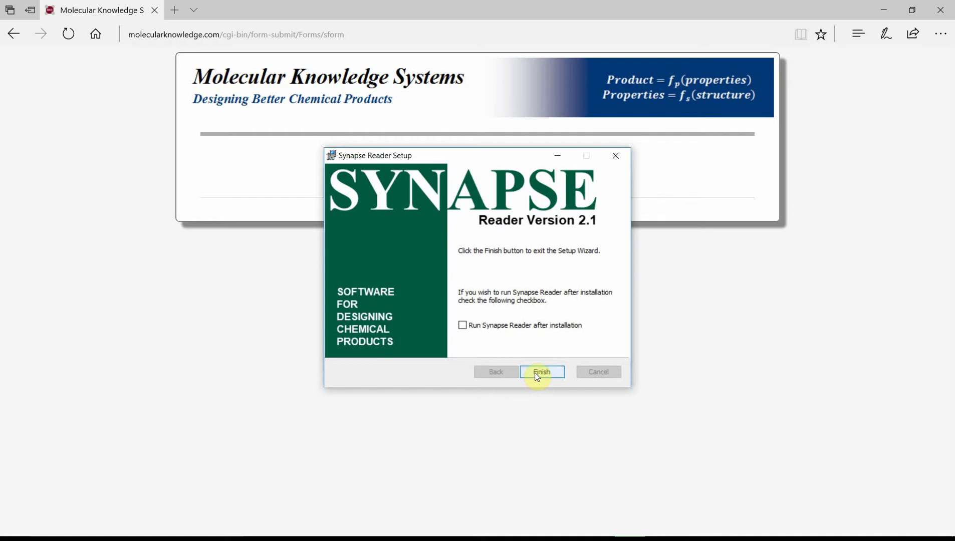
Finish the setup with Synapse Reader set to run after installation, and close the installer
click(463, 326)
click(543, 371)
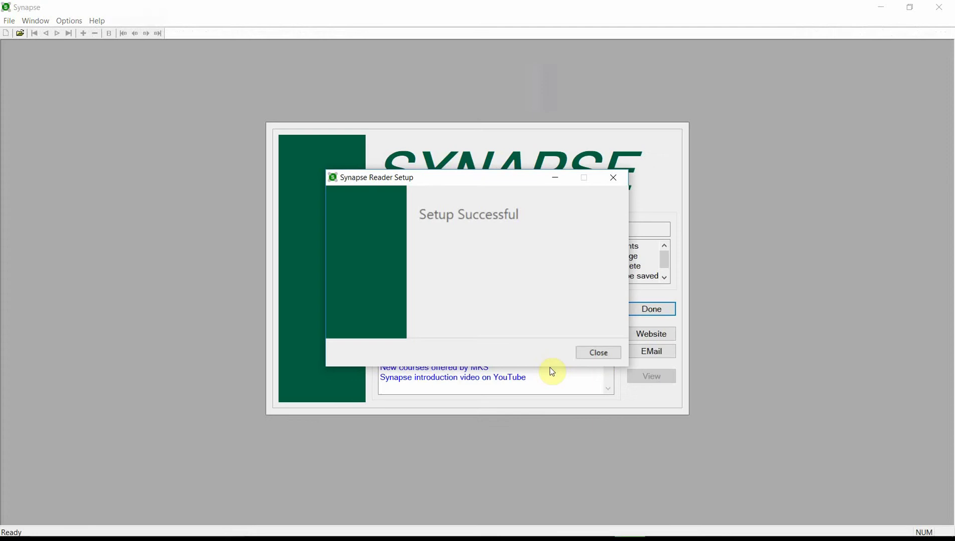
click(607, 355)
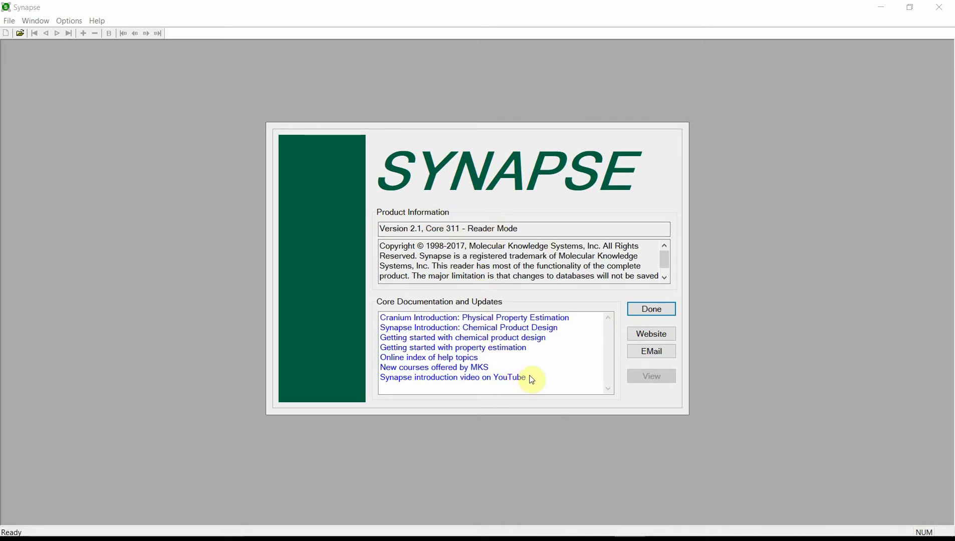
Dismiss the product information and reader guidance dialogs, and move the Chemical Design Examples window away from the stacked documents
click(651, 311)
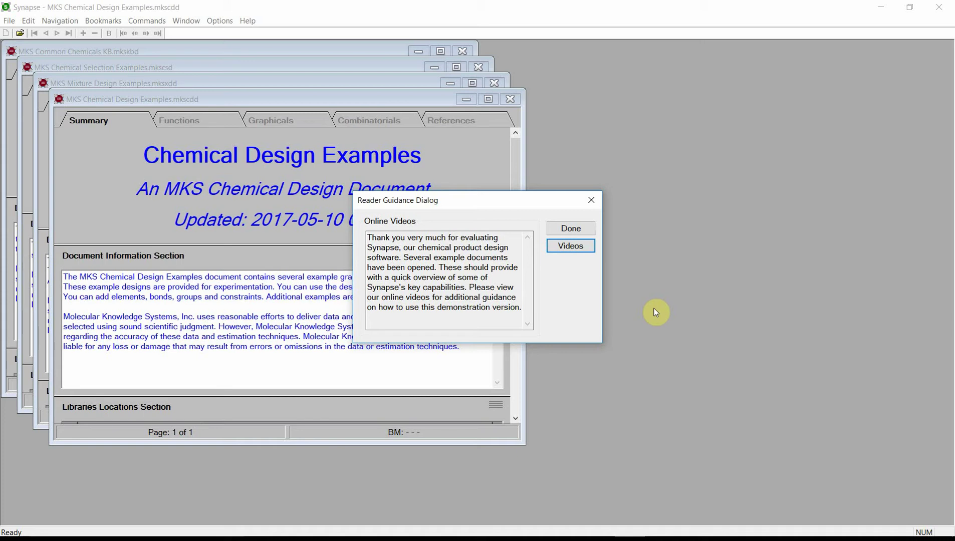
click(584, 231)
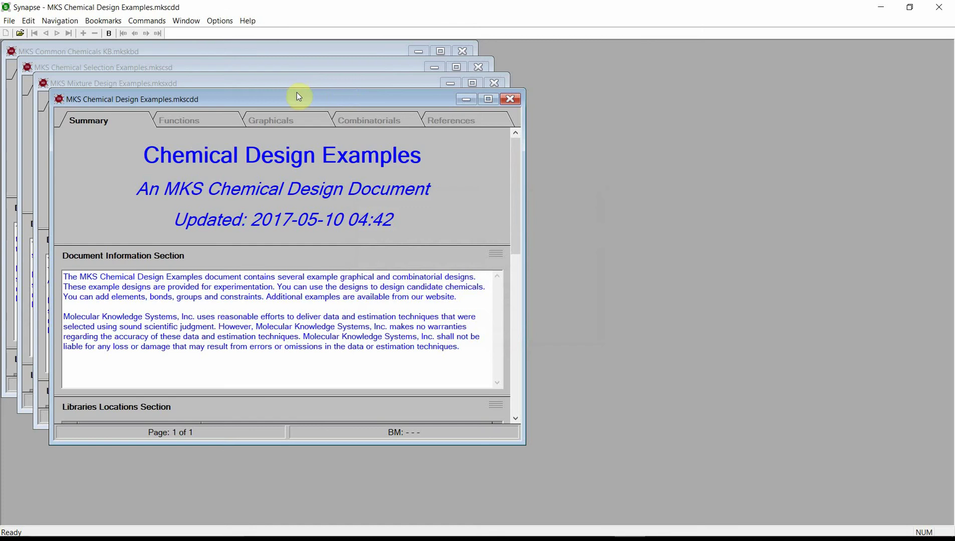
drag(304, 103, 486, 144)
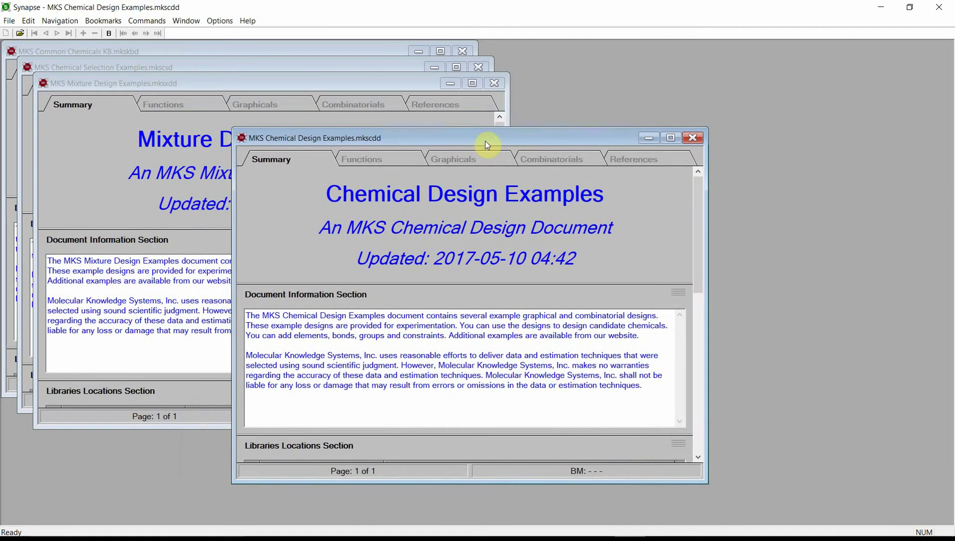
Open the candidate design dialog for Example Graphical Chem Design 001 in the Chemical Design Examples document
click(485, 164)
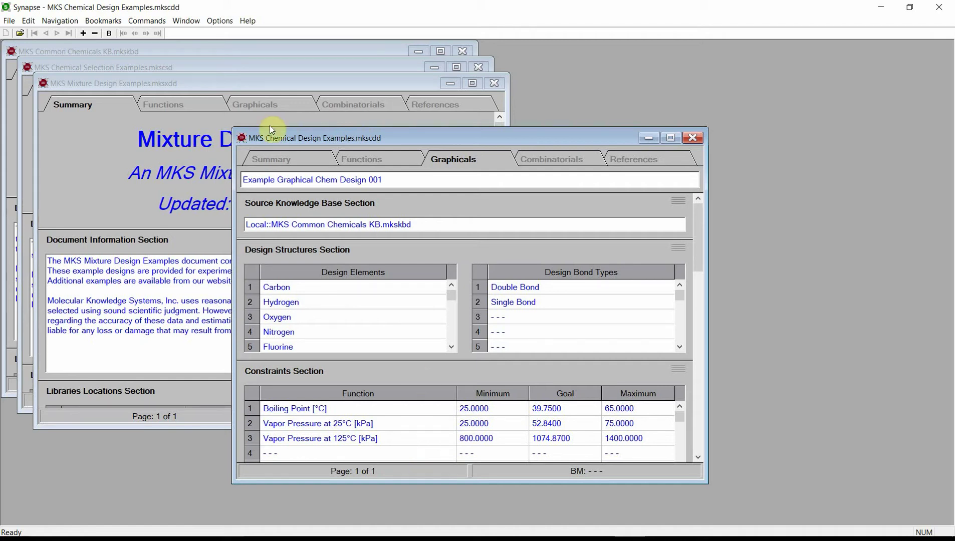
click(160, 21)
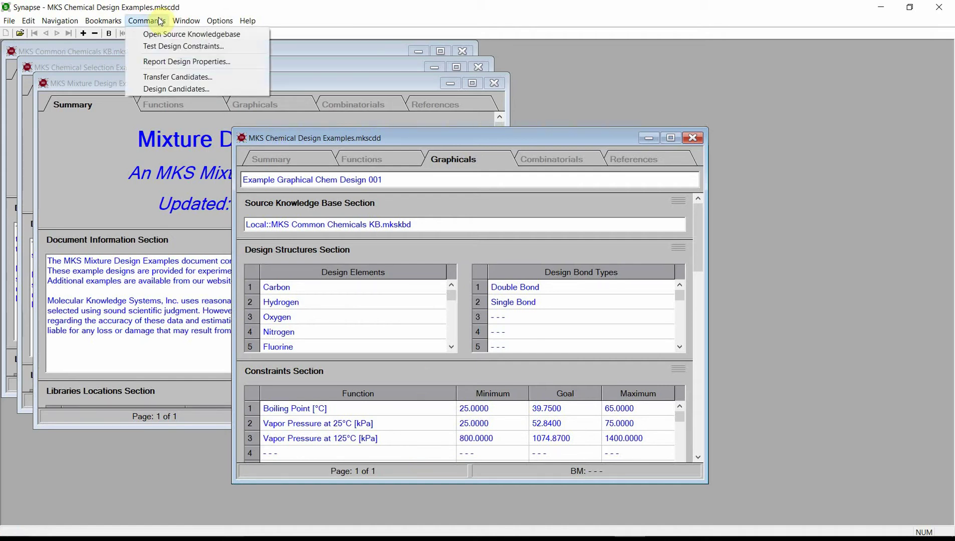
click(189, 87)
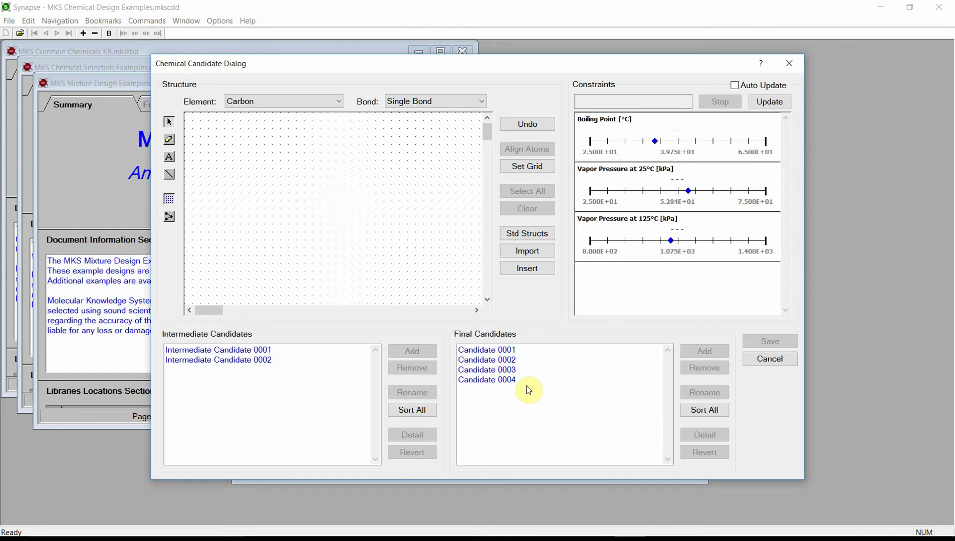
Place five carbon atoms in a horizontal row on the structure drawing grid
click(169, 158)
click(241, 185)
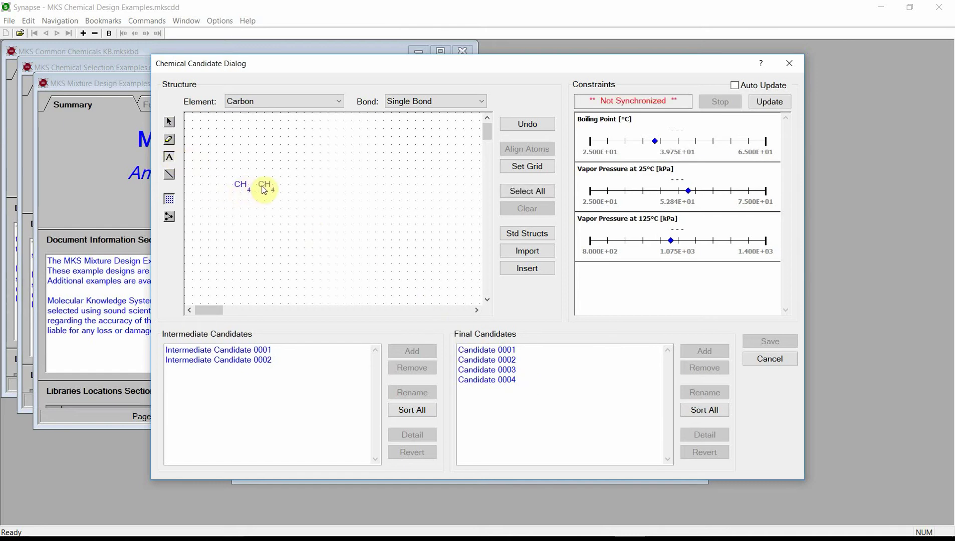
click(265, 188)
click(290, 188)
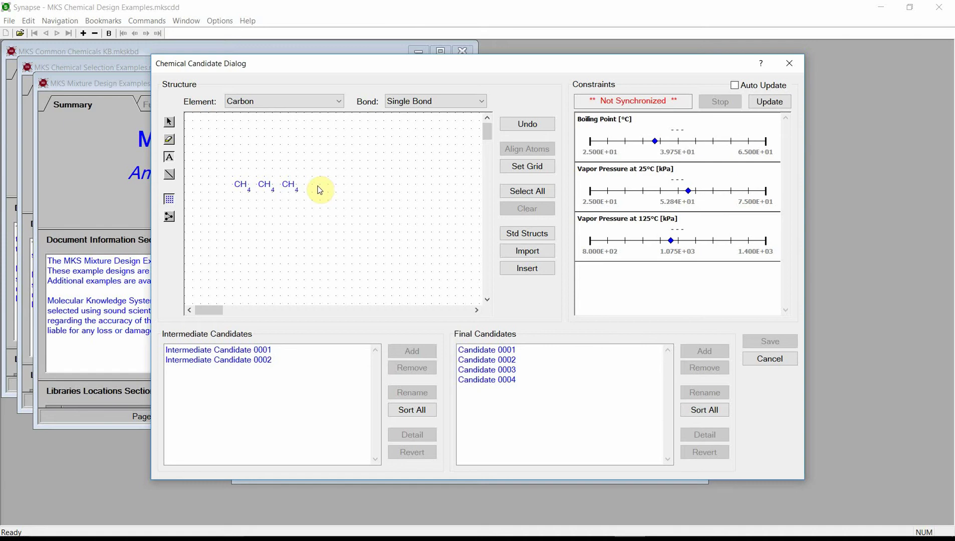
click(319, 190)
click(344, 190)
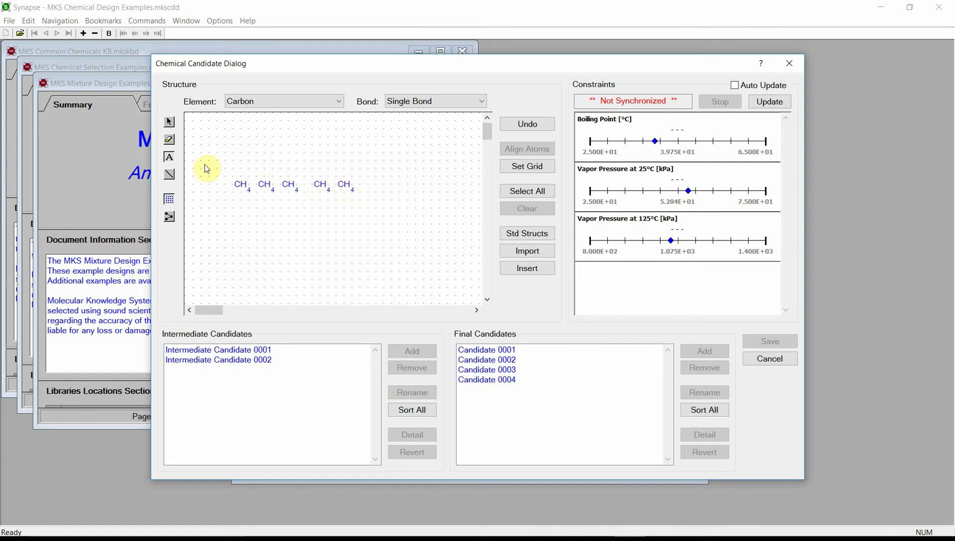
Connect the five carbon atoms into a chain with single bonds and update the constraint estimates
click(169, 175)
drag(241, 187, 344, 187)
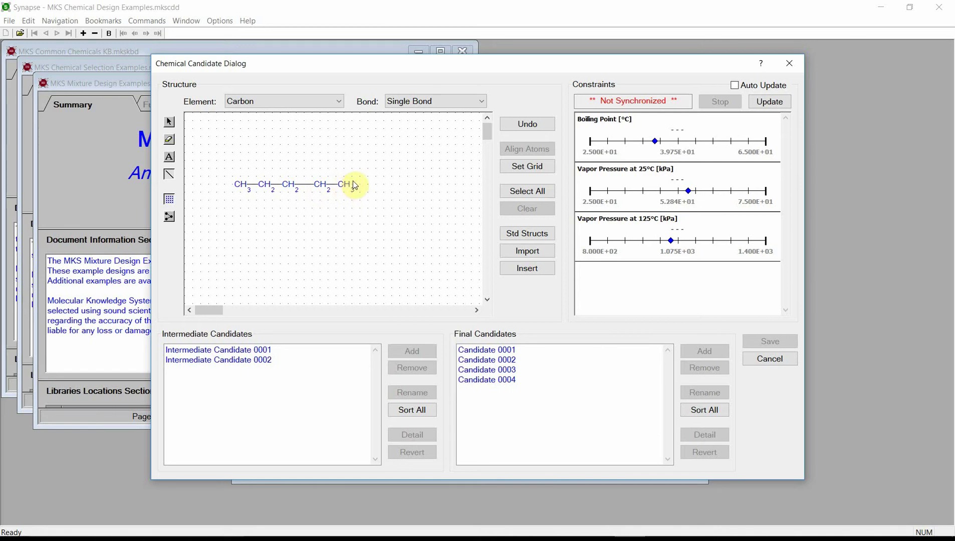
click(774, 101)
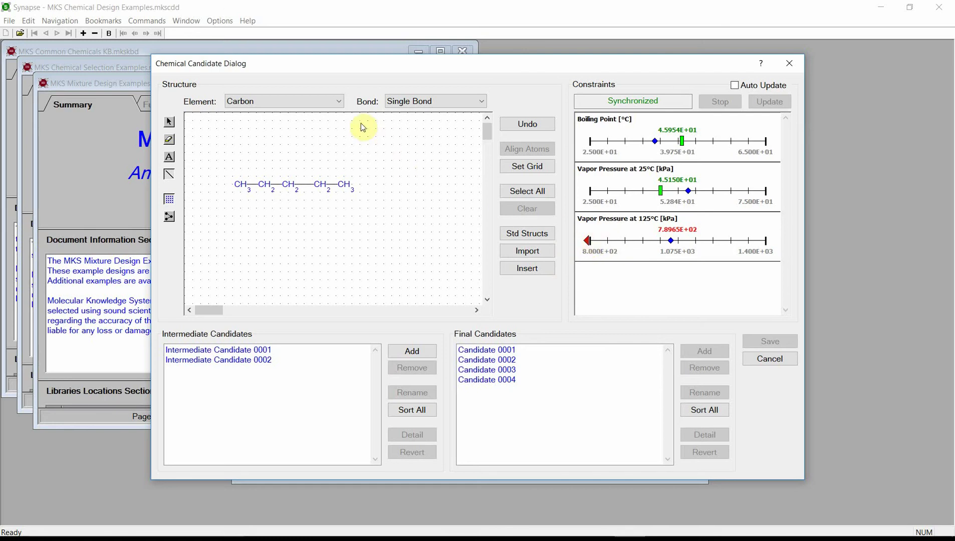
Add a fluorine atom single-bonded to the leftmost carbon of the chain and update the constraint estimates
click(336, 101)
click(308, 153)
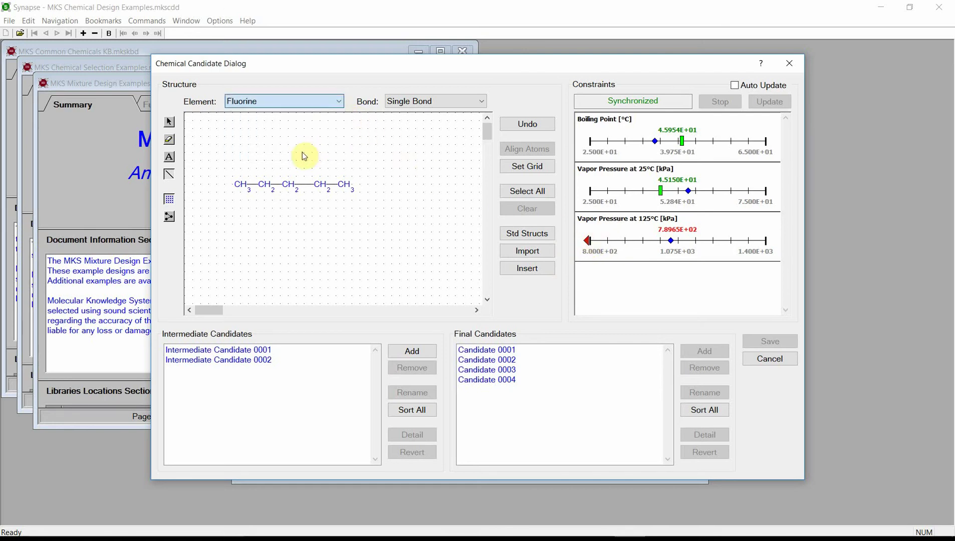
click(171, 158)
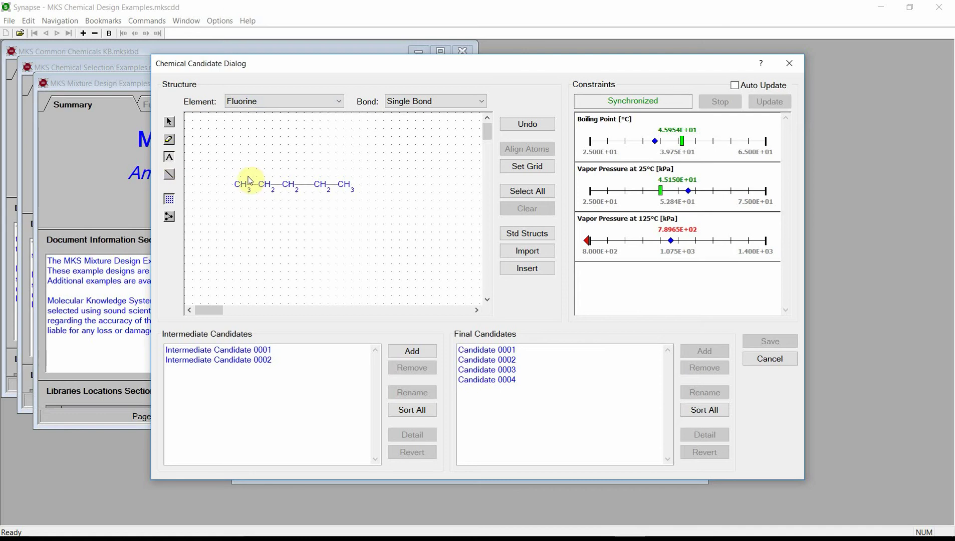
click(217, 185)
drag(215, 185, 242, 190)
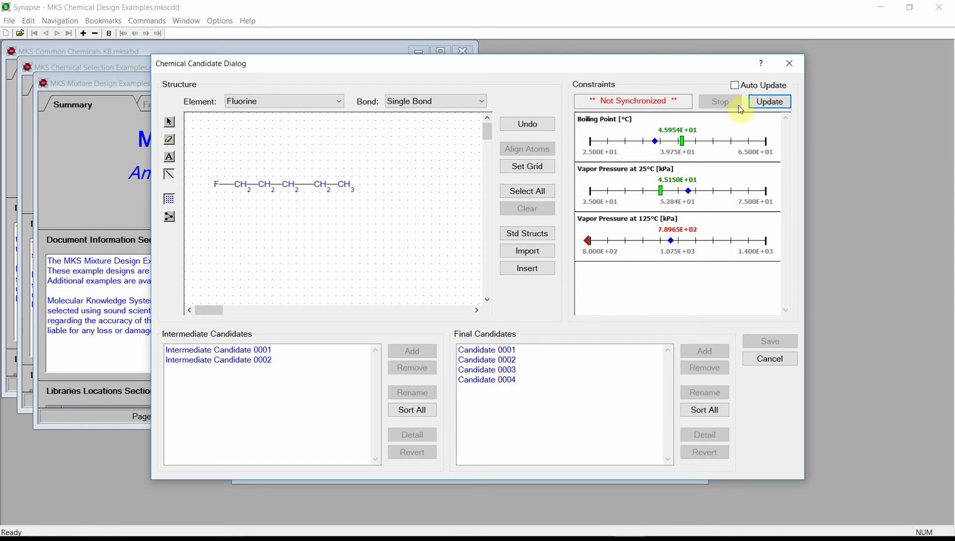
click(773, 102)
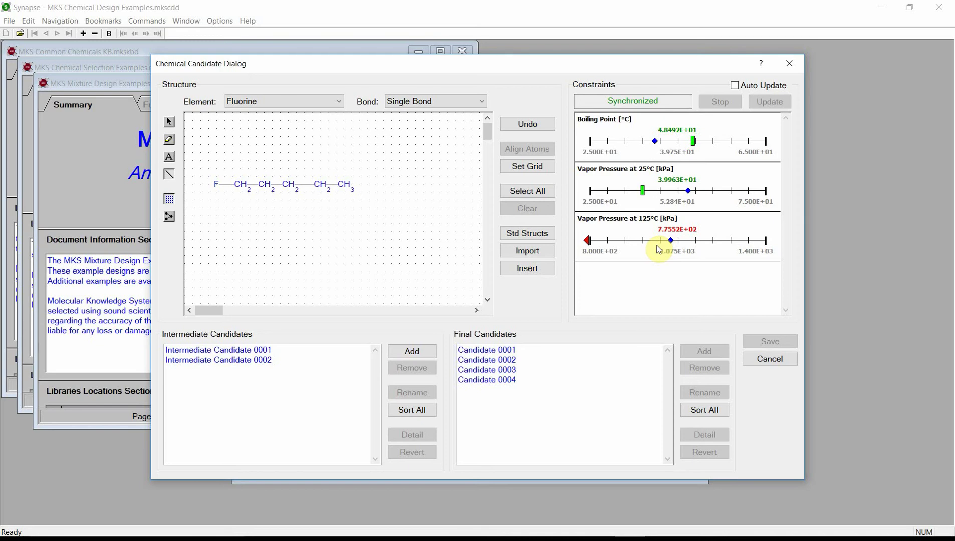
Add a second fluorine atom above the chain's leftmost carbon and join it with a single bond
click(167, 156)
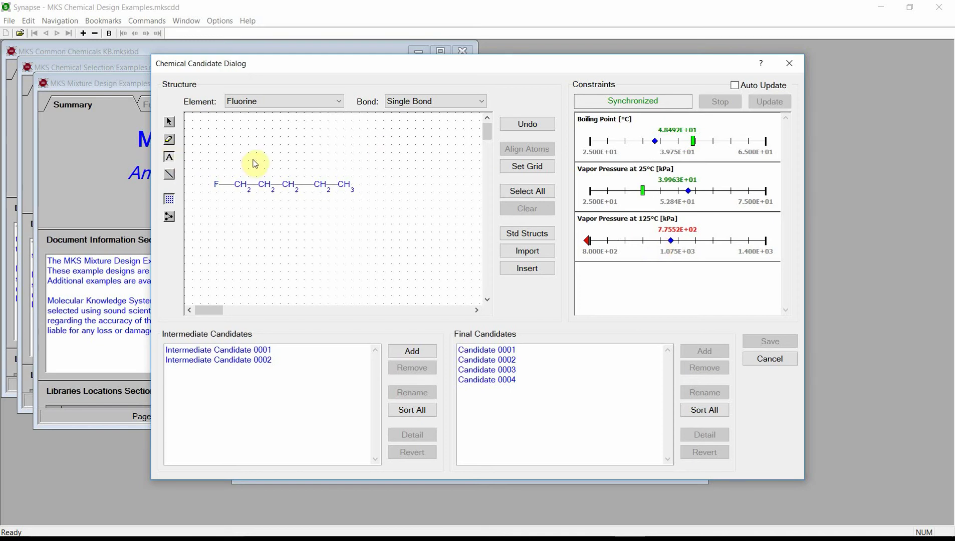
click(255, 164)
click(171, 174)
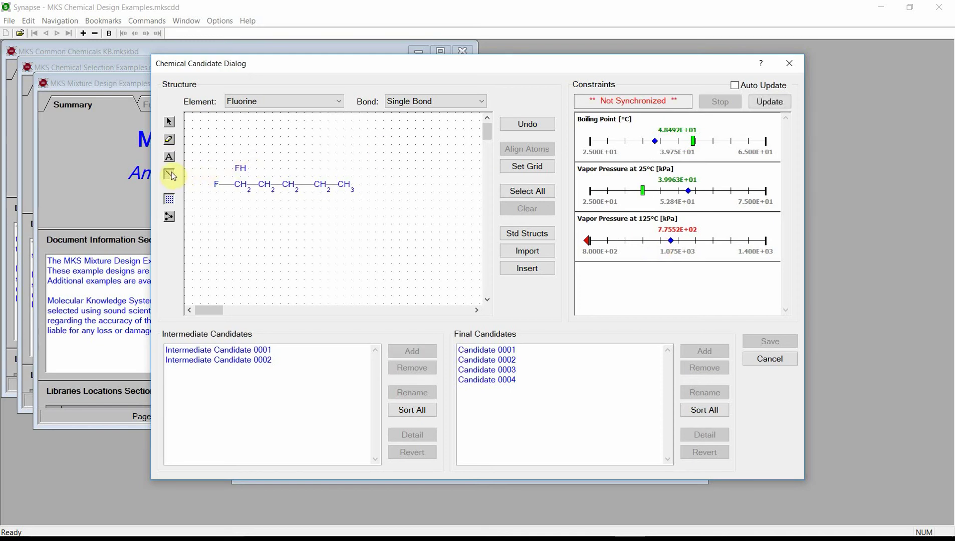
drag(241, 169, 241, 187)
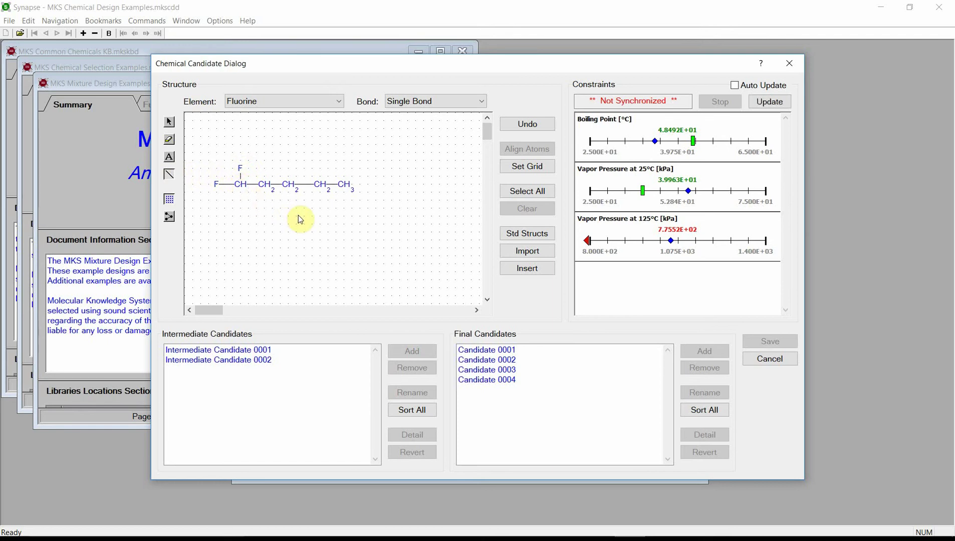
Update the constraint estimates and add the difluoropentane structure to the final candidates under the default name Candidate 0005 with a date-stamped comment
click(772, 103)
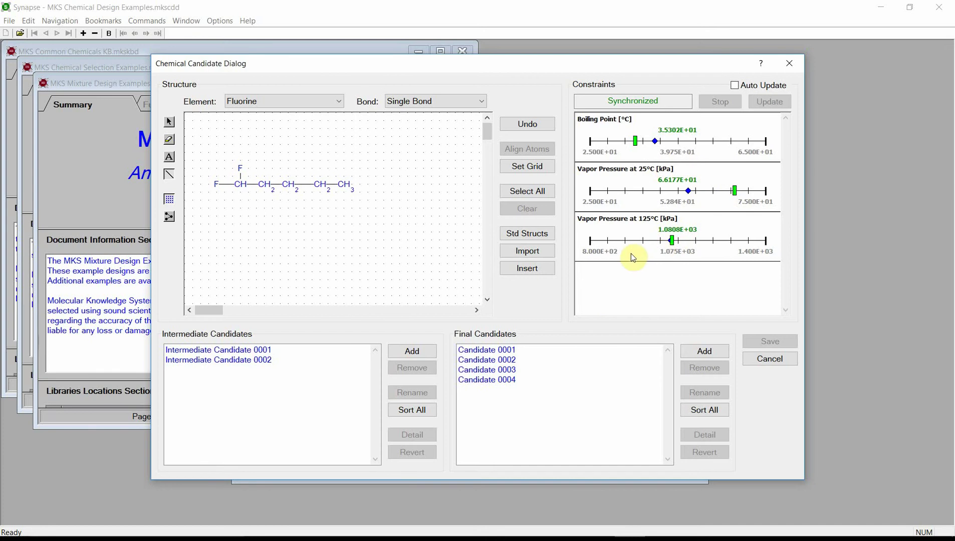
click(700, 351)
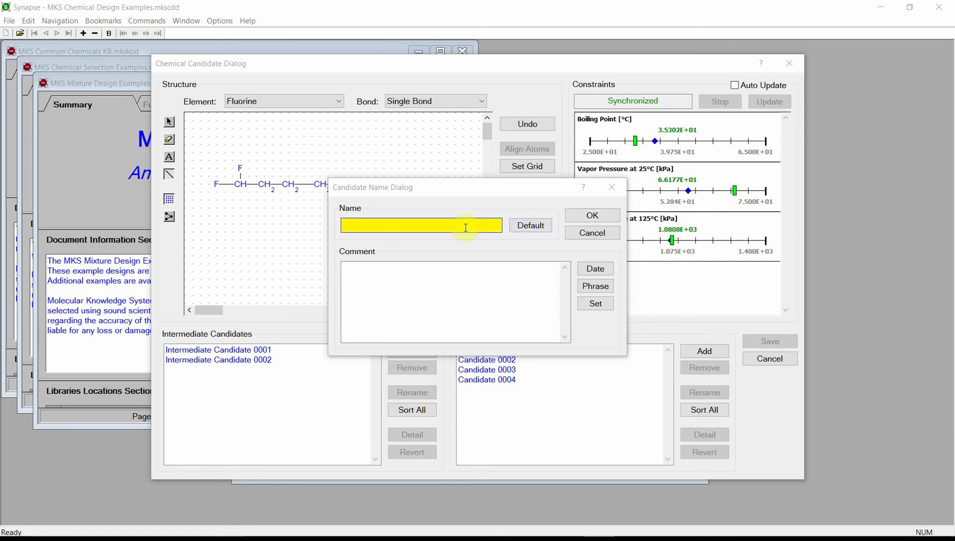
click(524, 229)
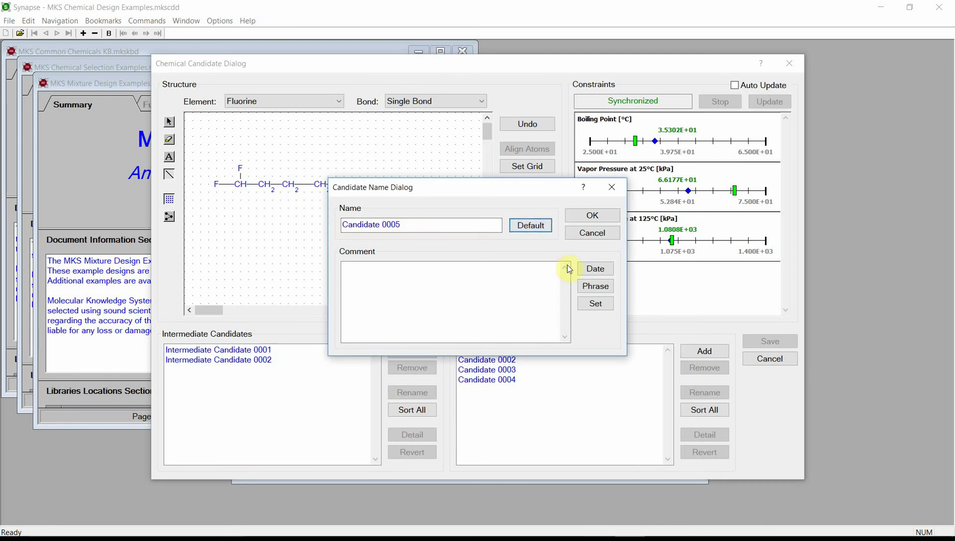
click(595, 269)
click(595, 286)
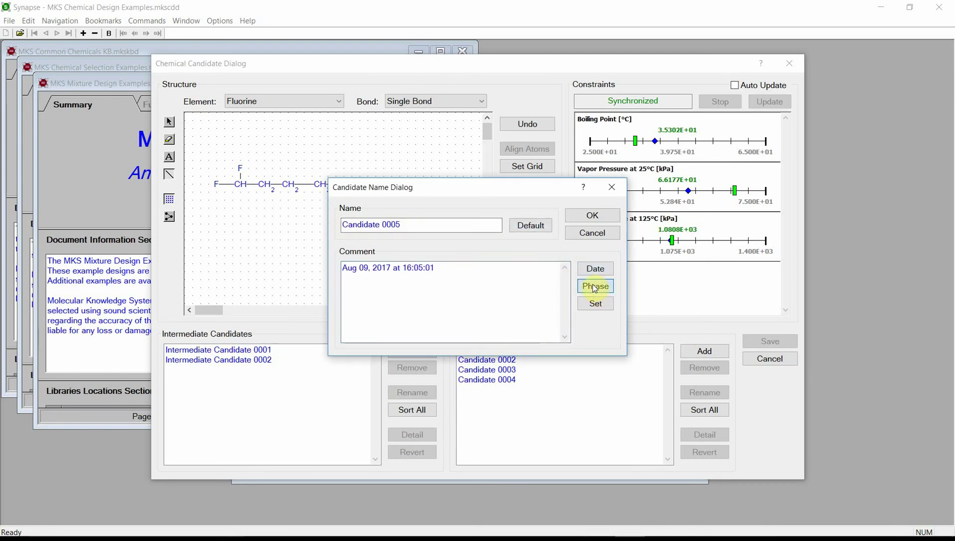
click(592, 215)
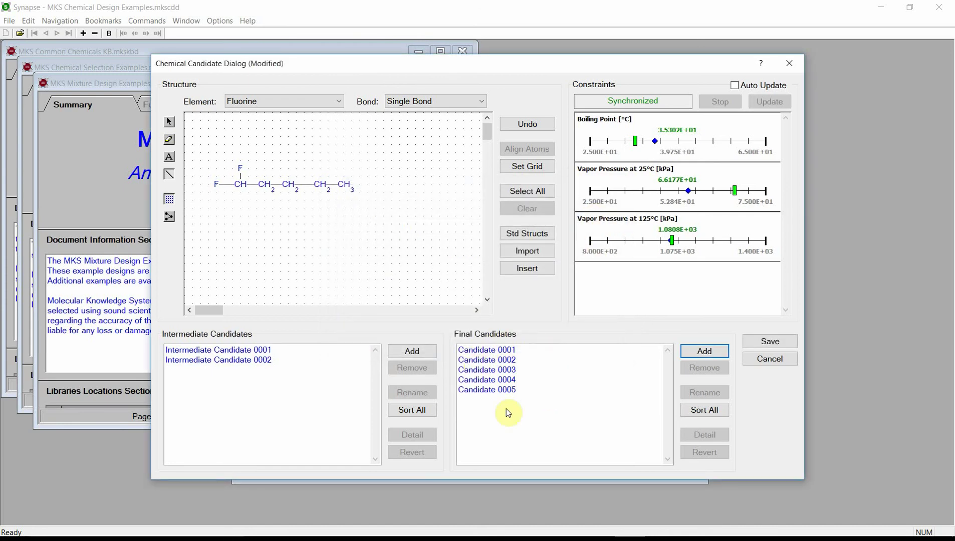
Save the candidate changes to Example Graphical Chem Design 001 and review the distances in its Design Candidates section
click(770, 342)
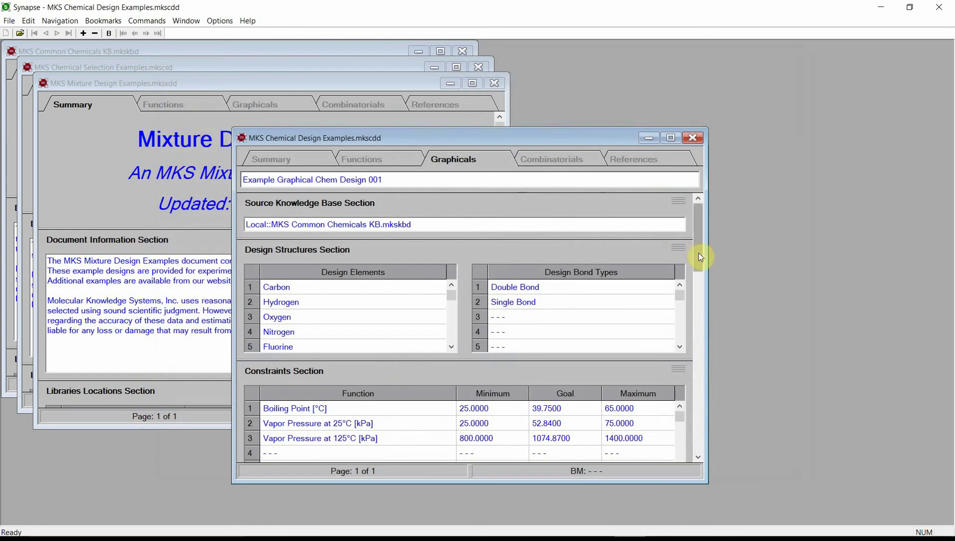
drag(698, 253, 693, 370)
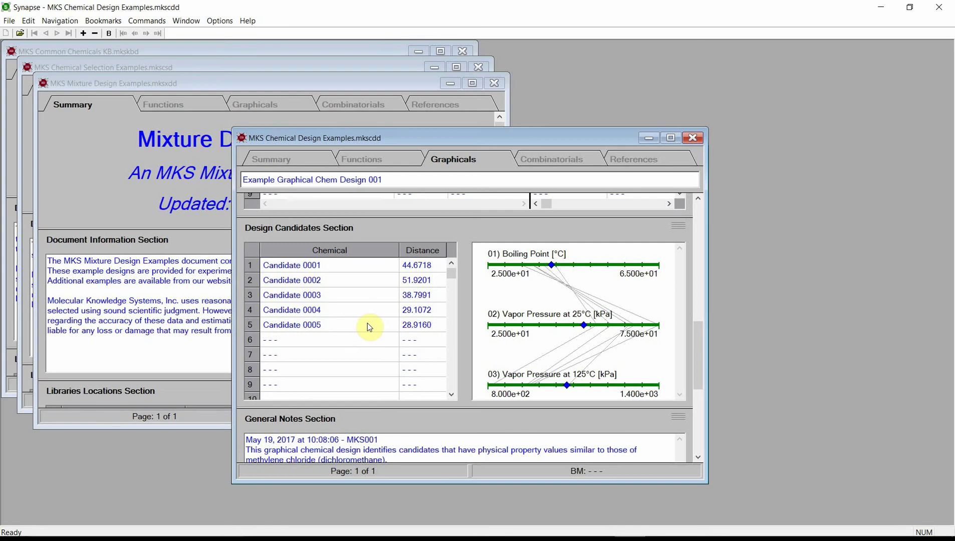
Review the combinatorial example's groups and constraints, and start its automatic candidate design with the default candidate naming
click(568, 160)
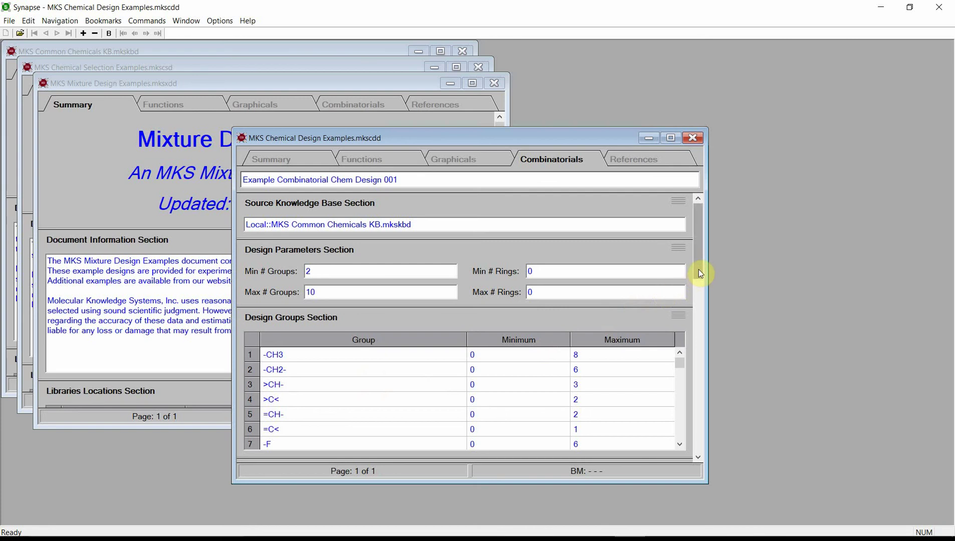
drag(699, 273, 712, 325)
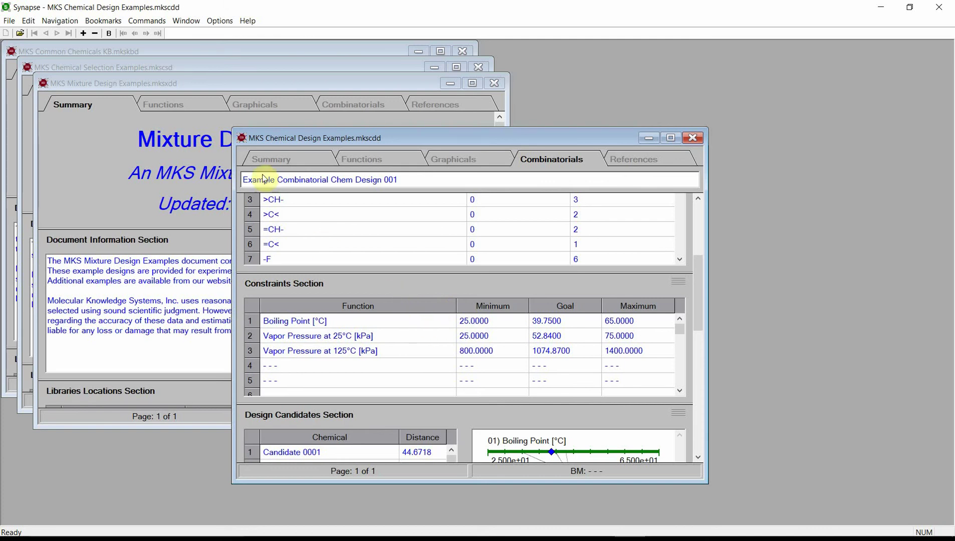
click(160, 23)
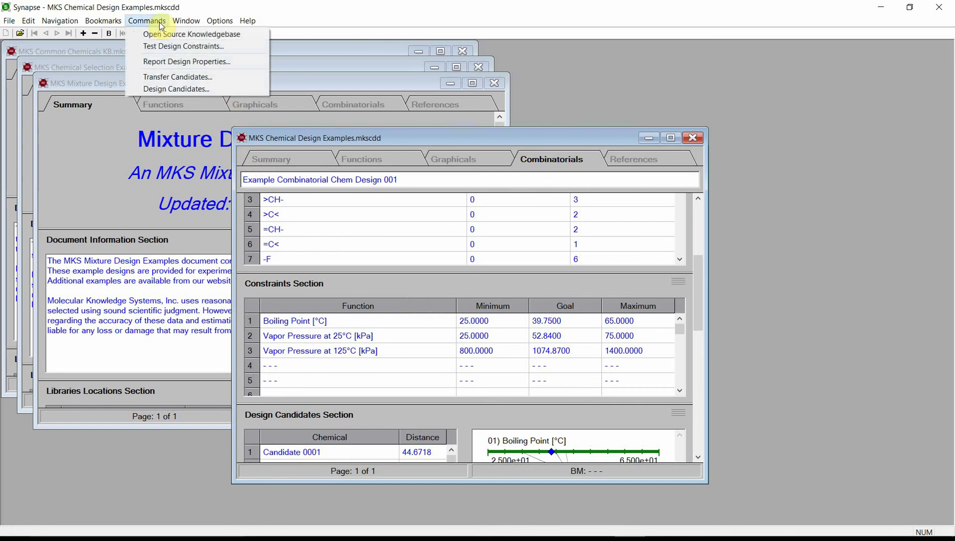
click(177, 90)
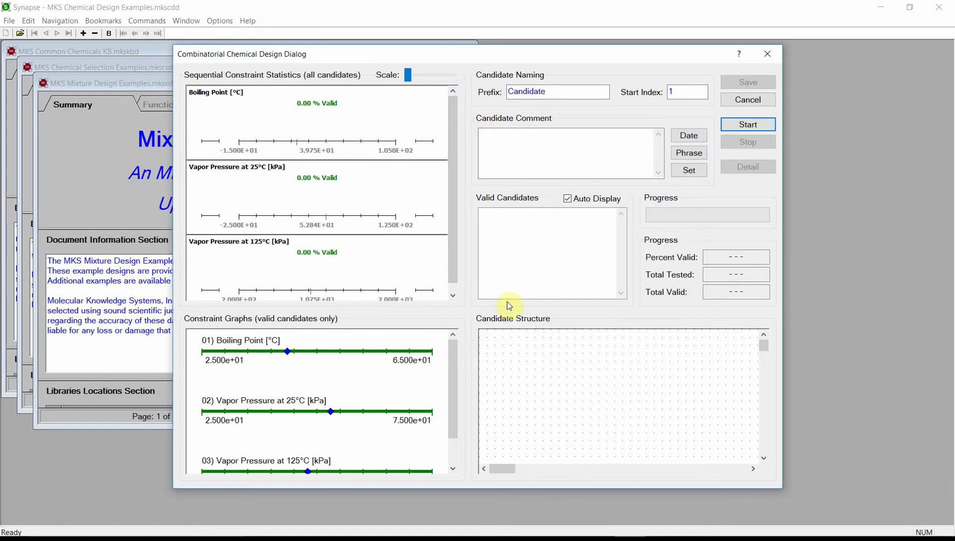
click(748, 125)
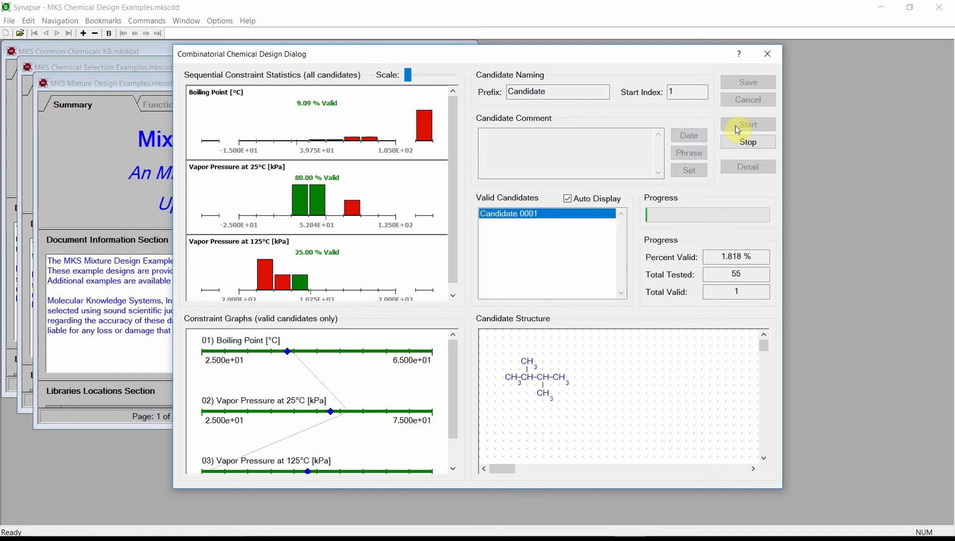